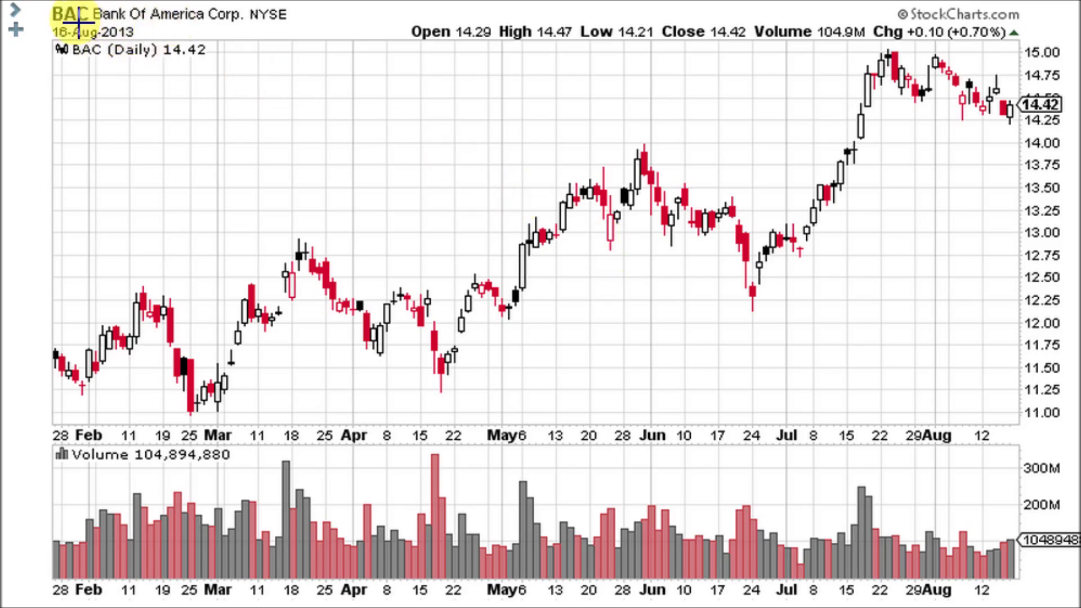
Scroll down past the BAC daily candlestick chart with volume panel toward the chart settings
scroll(84, 69, down, 3)
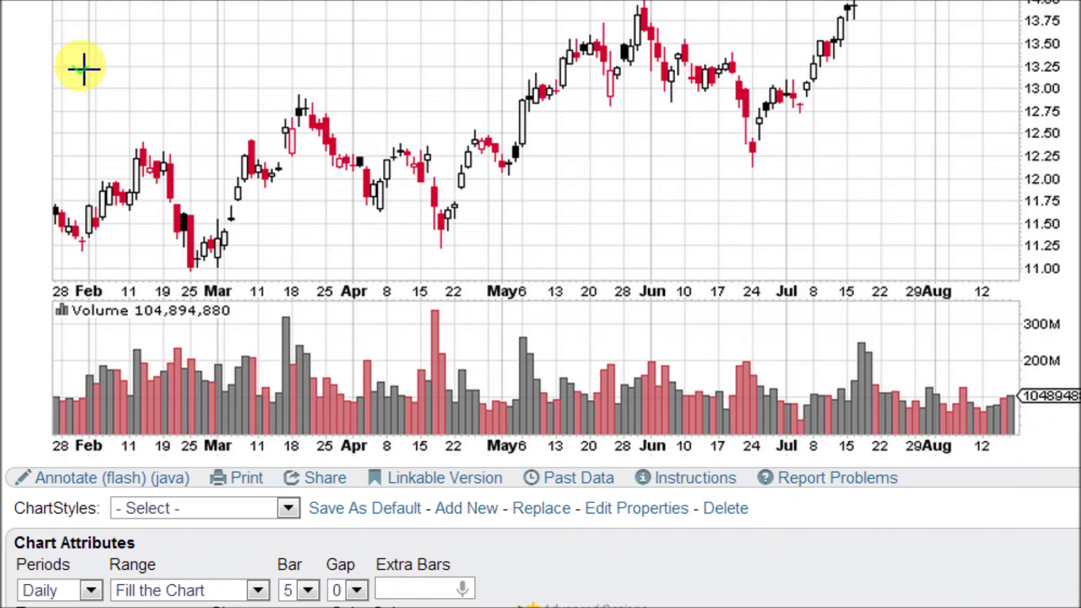
Add a Stochastics RSI indicator with parameter 14 below the BAC chart and redraw it
scroll(84, 68, down, 7)
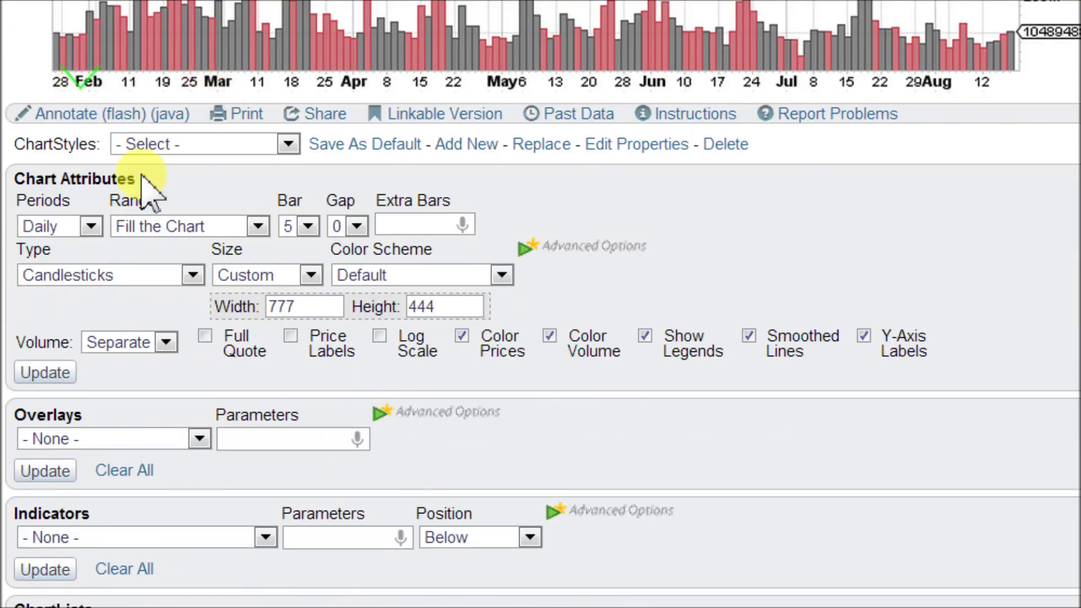
click(95, 537)
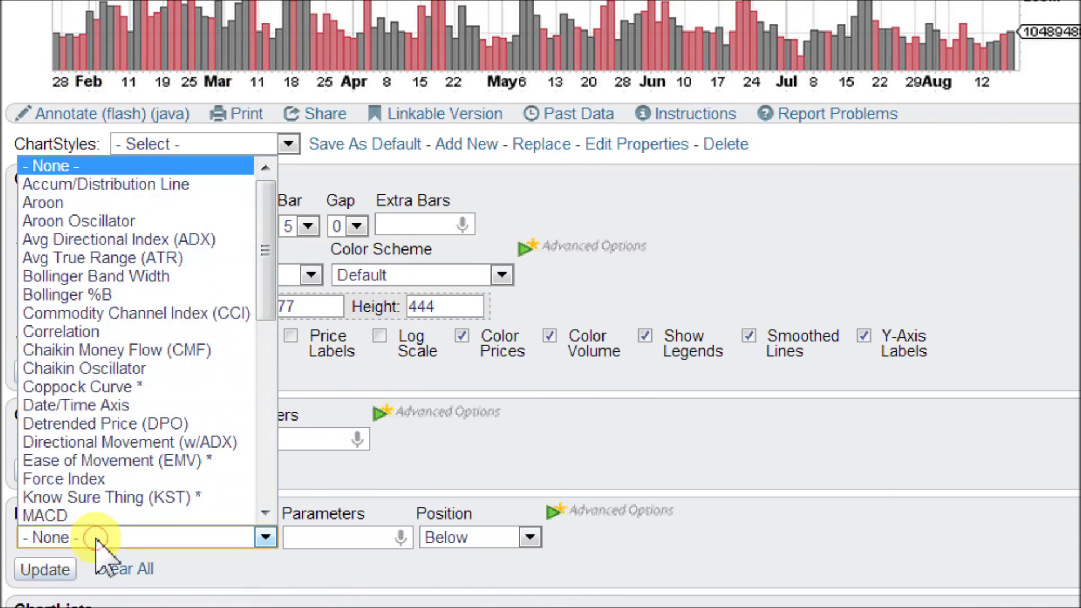
scroll(116, 415, down, 1)
scroll(114, 408, down, 7)
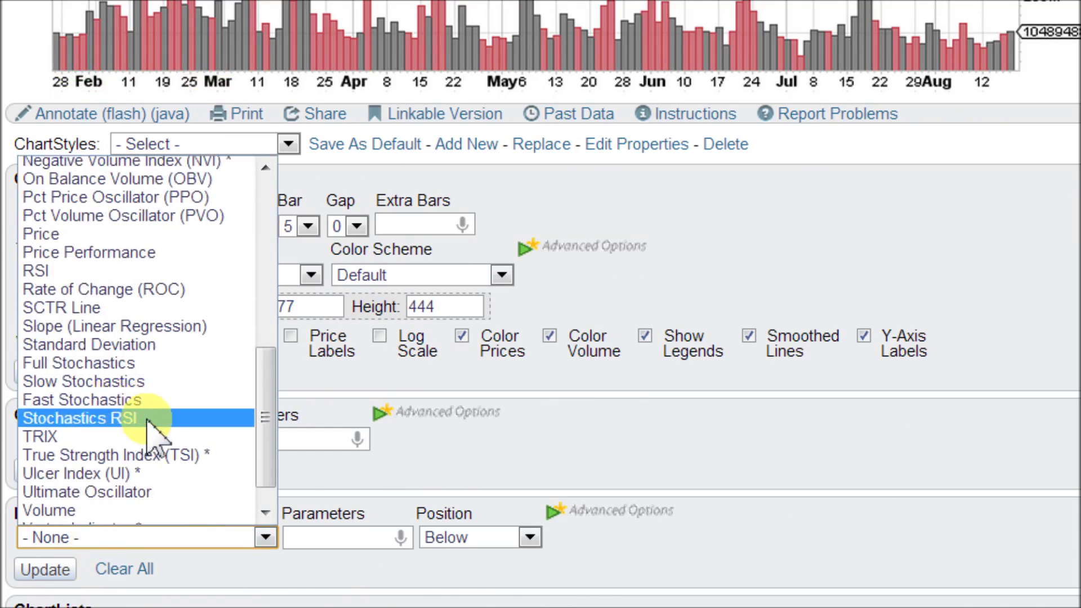
click(147, 418)
click(294, 539)
double_click(294, 540)
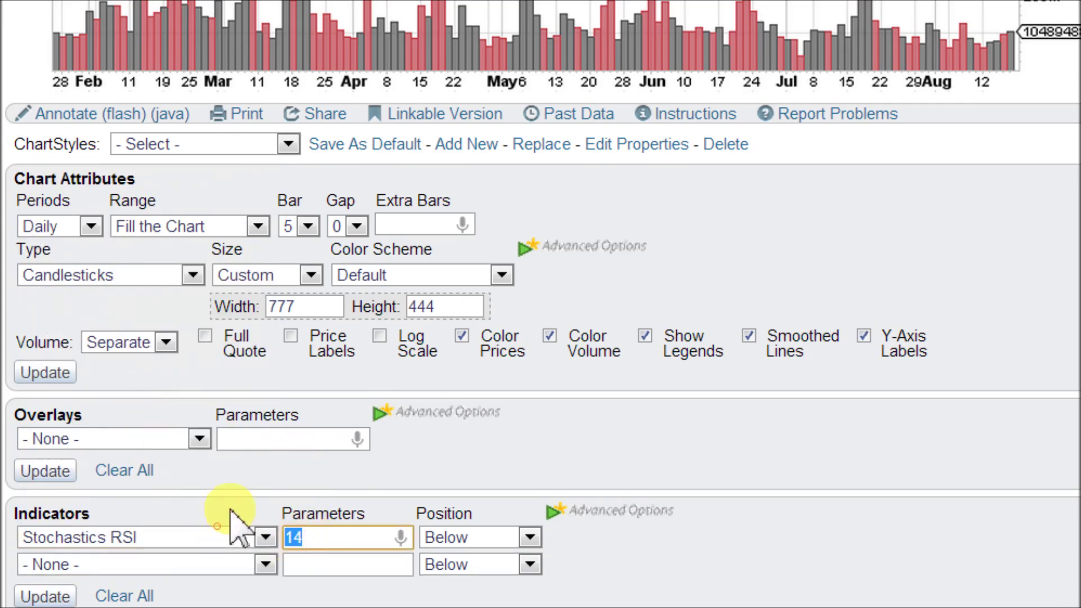
click(270, 469)
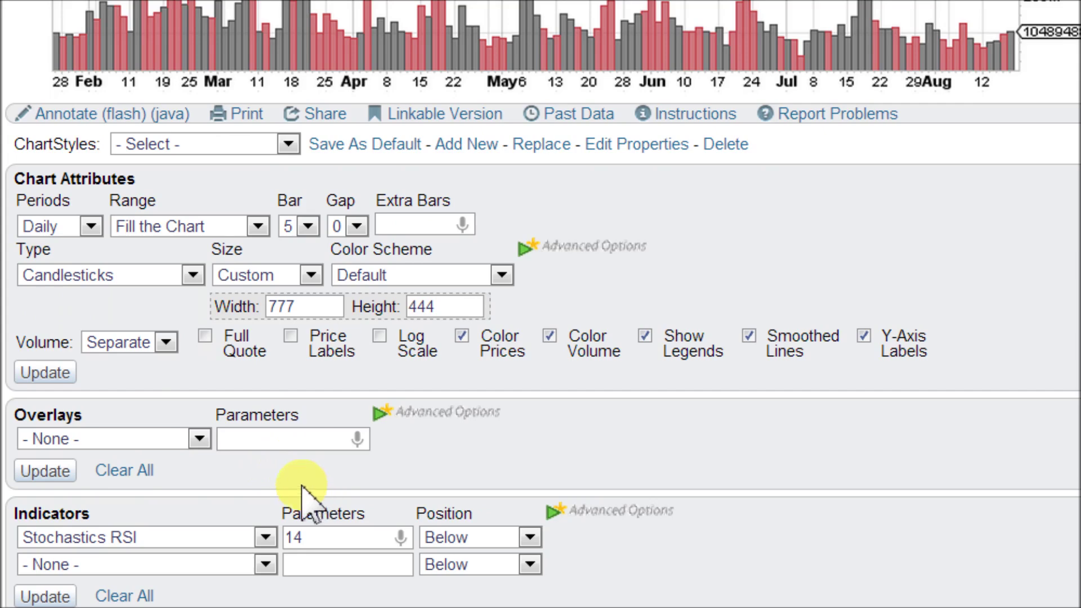
drag(325, 541, 242, 531)
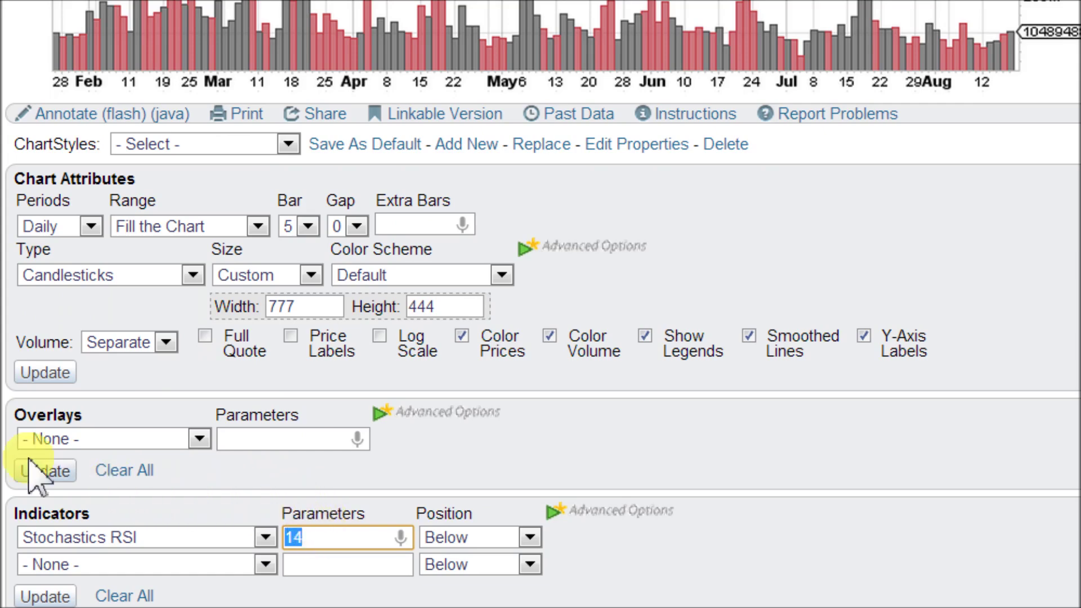
click(47, 463)
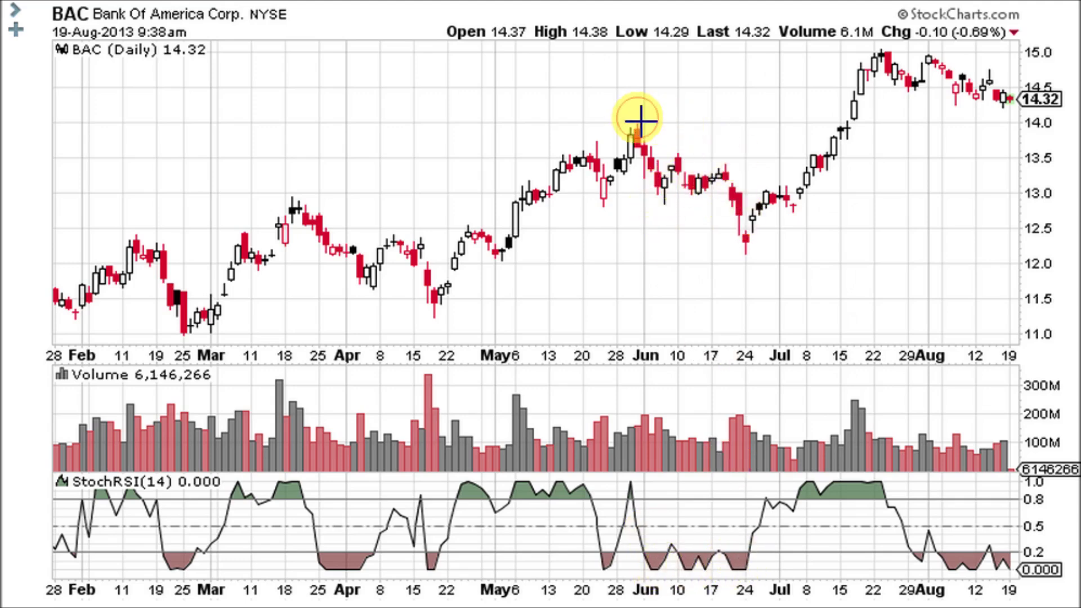
click(586, 134)
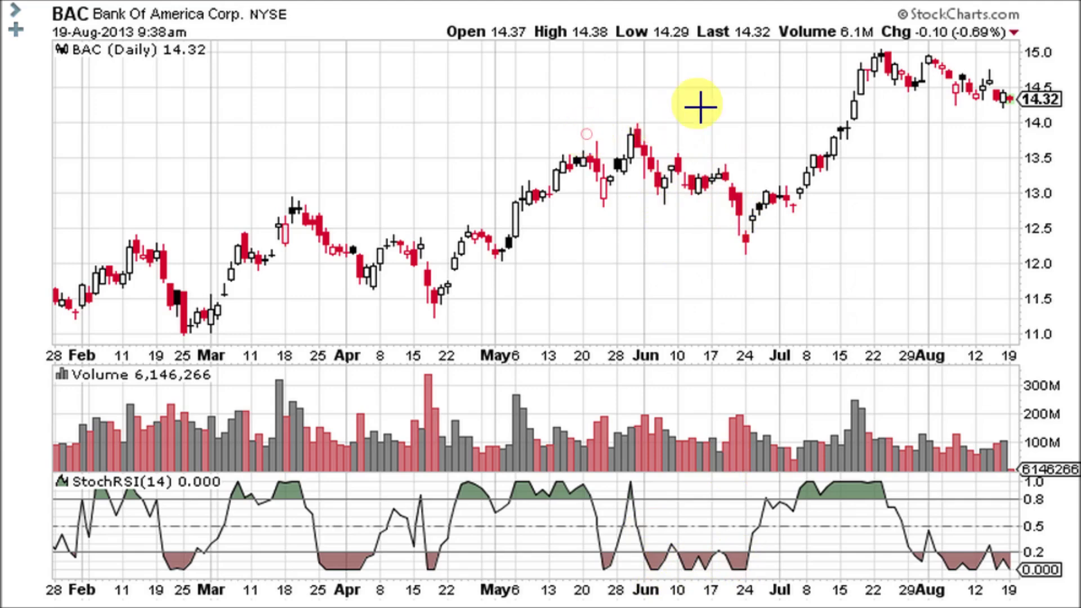
click(684, 137)
click(725, 157)
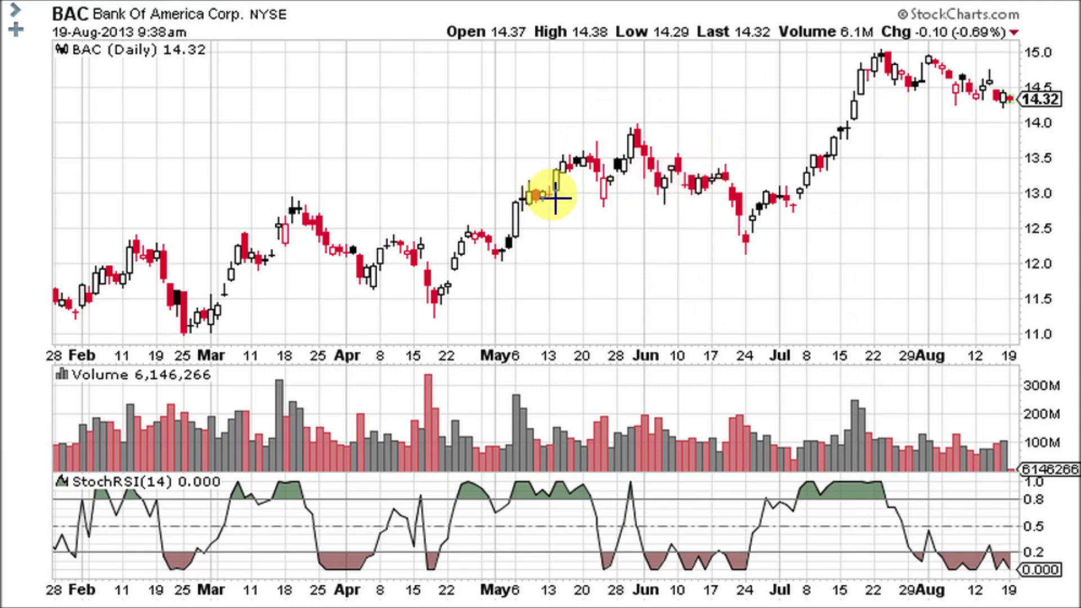
click(660, 201)
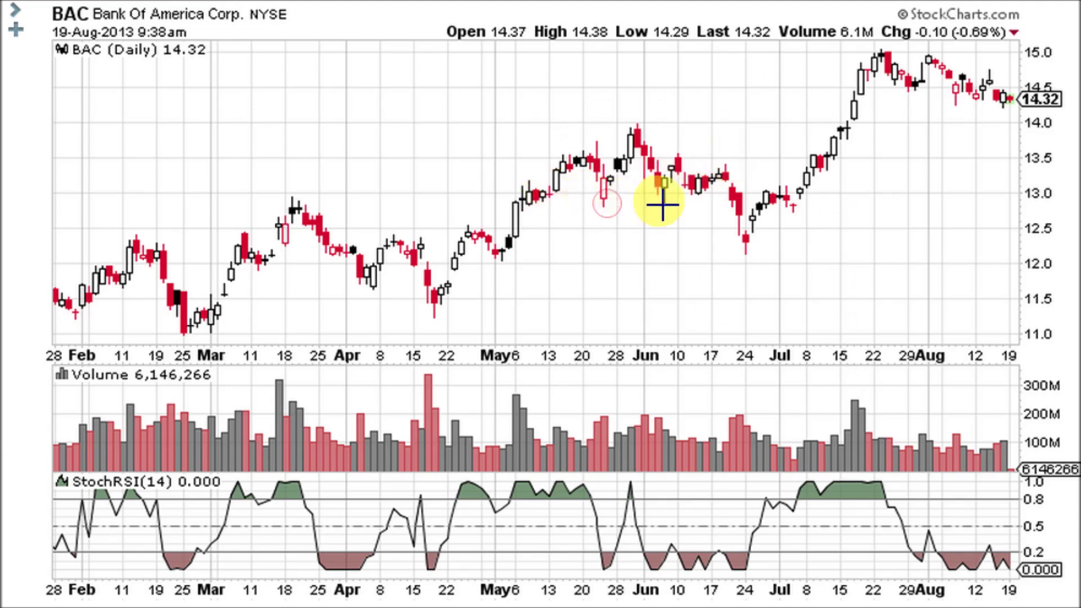
click(701, 260)
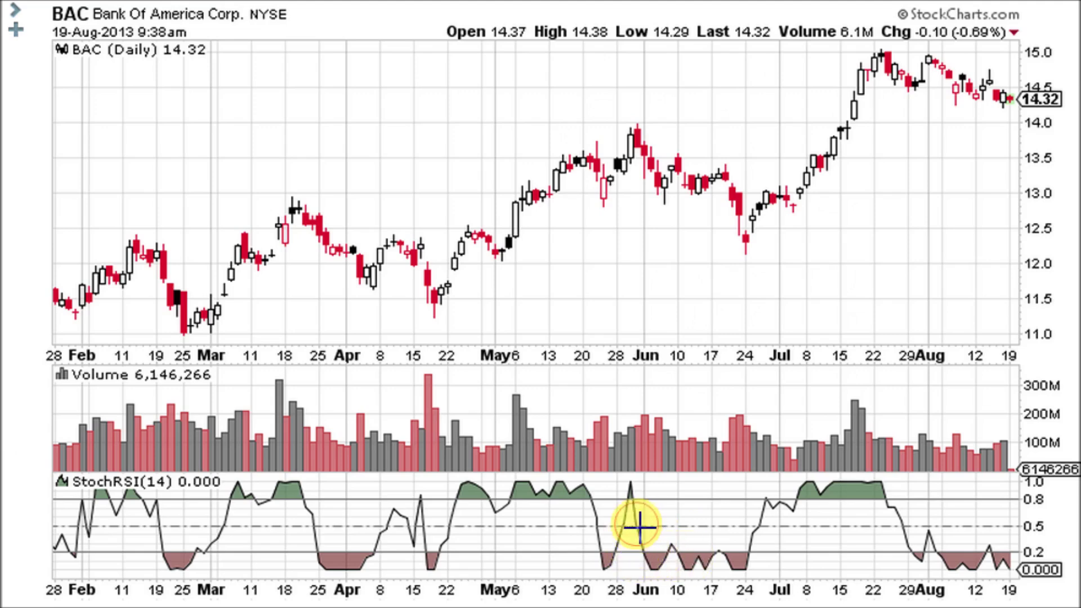
click(682, 150)
click(719, 167)
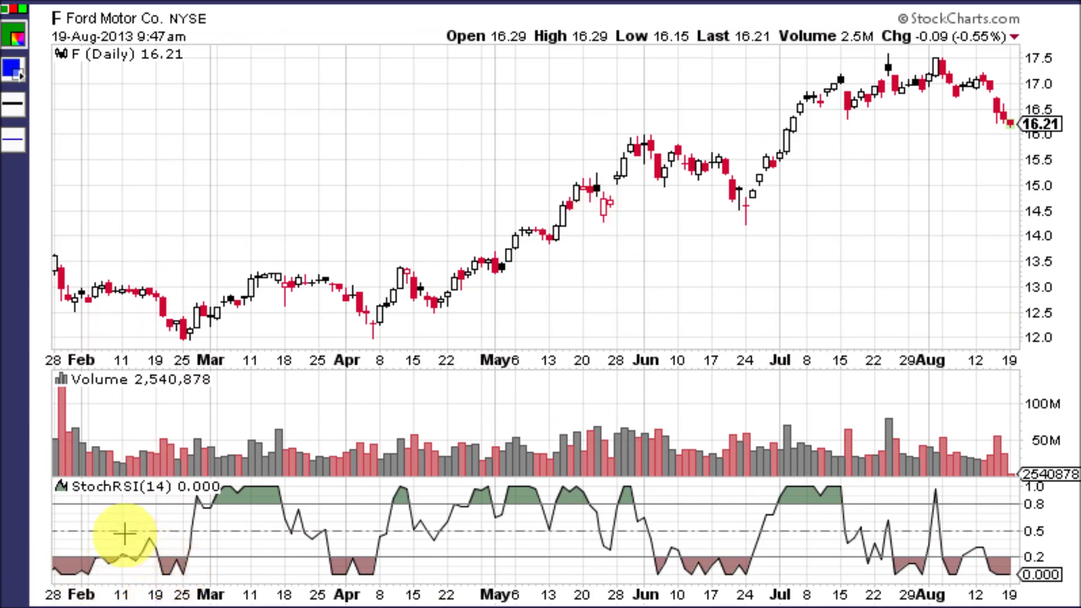
Draw a green vertical line at Ford's late-February StochRSI crossing
click(191, 531)
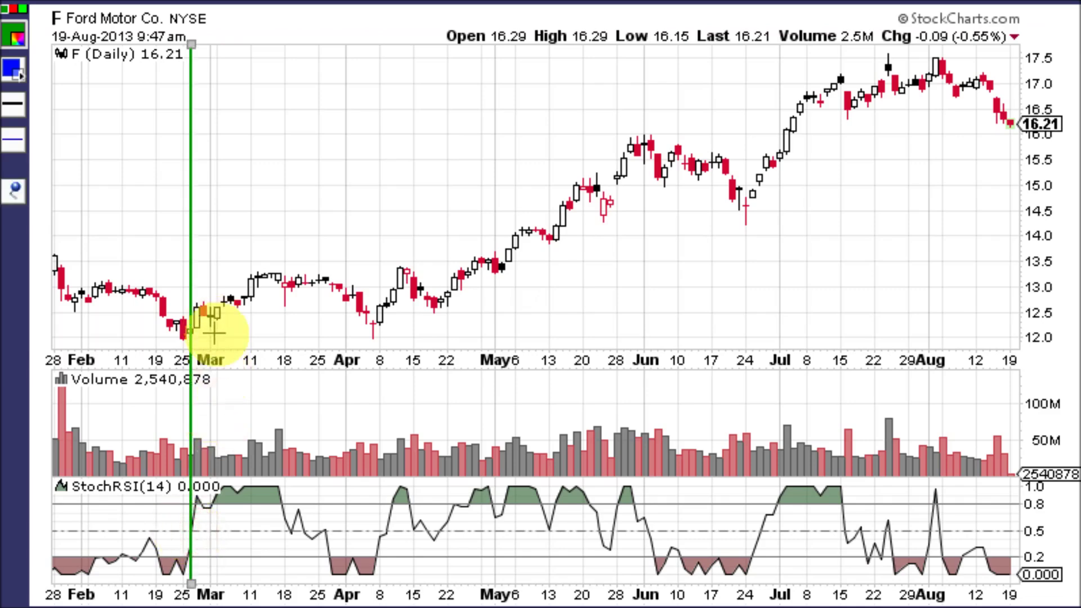
click(266, 285)
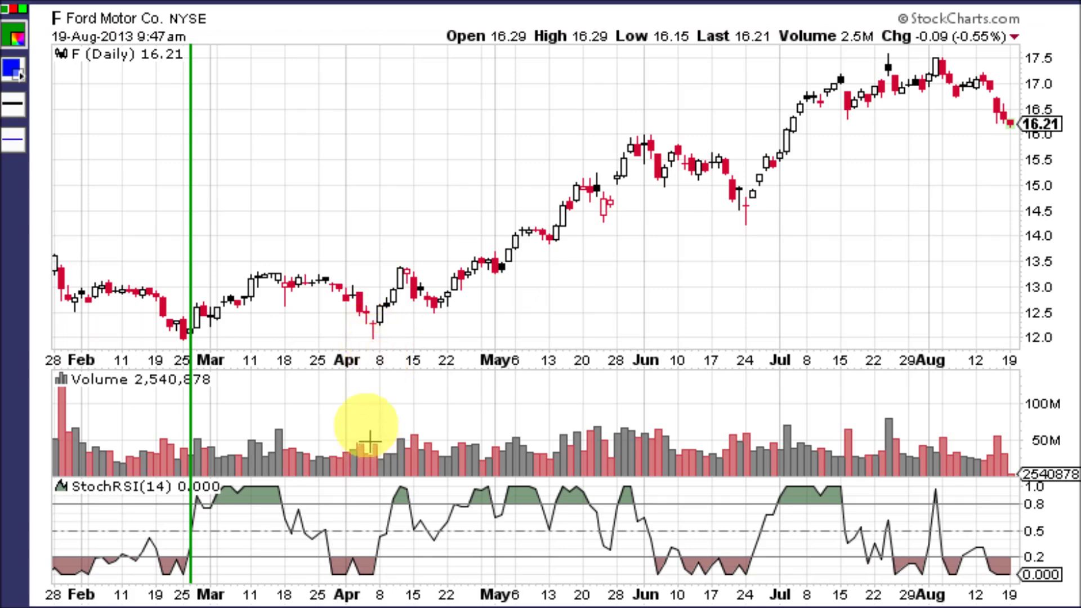
Add green vertical lines at early April and late June, plus a red line at late March
click(383, 532)
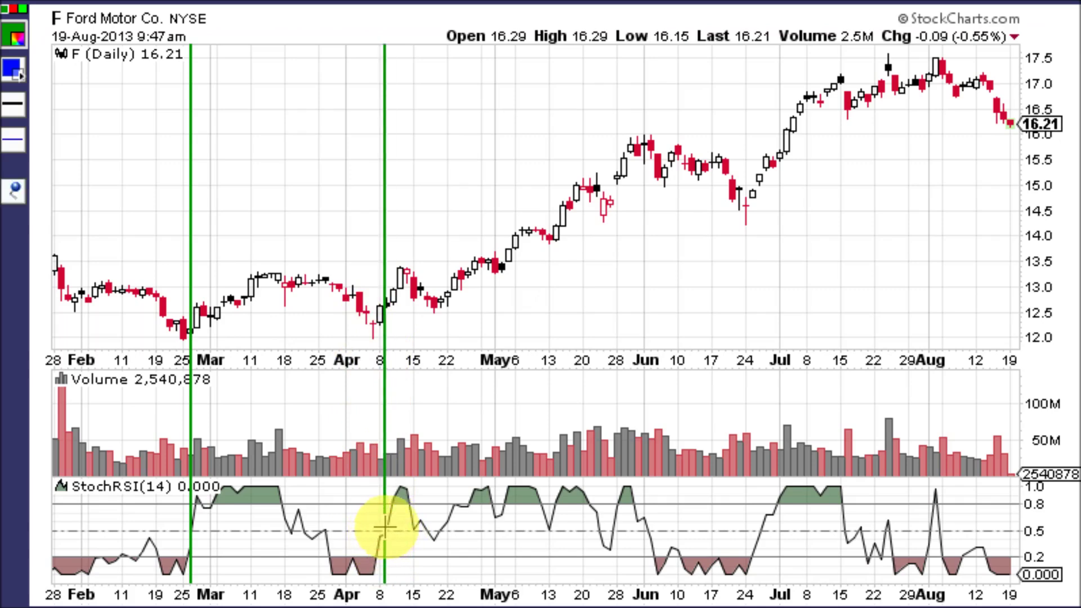
click(385, 527)
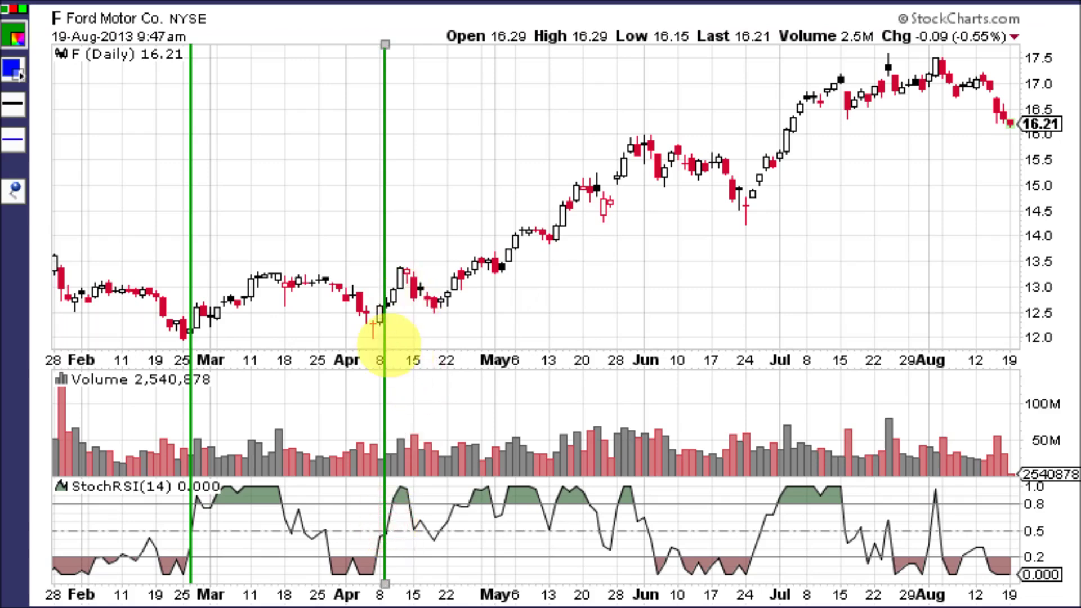
click(442, 252)
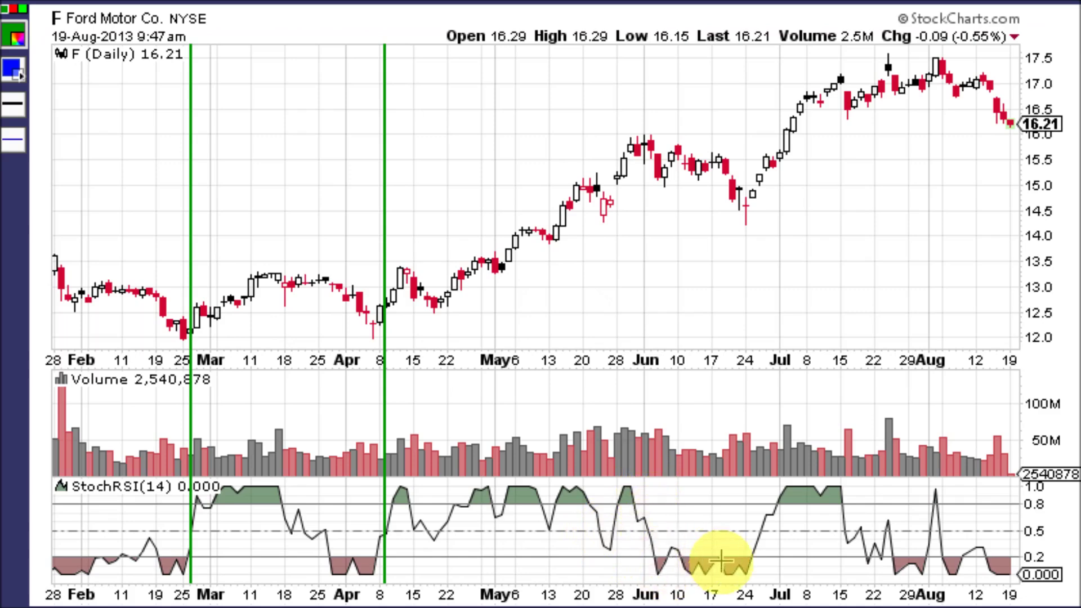
click(763, 531)
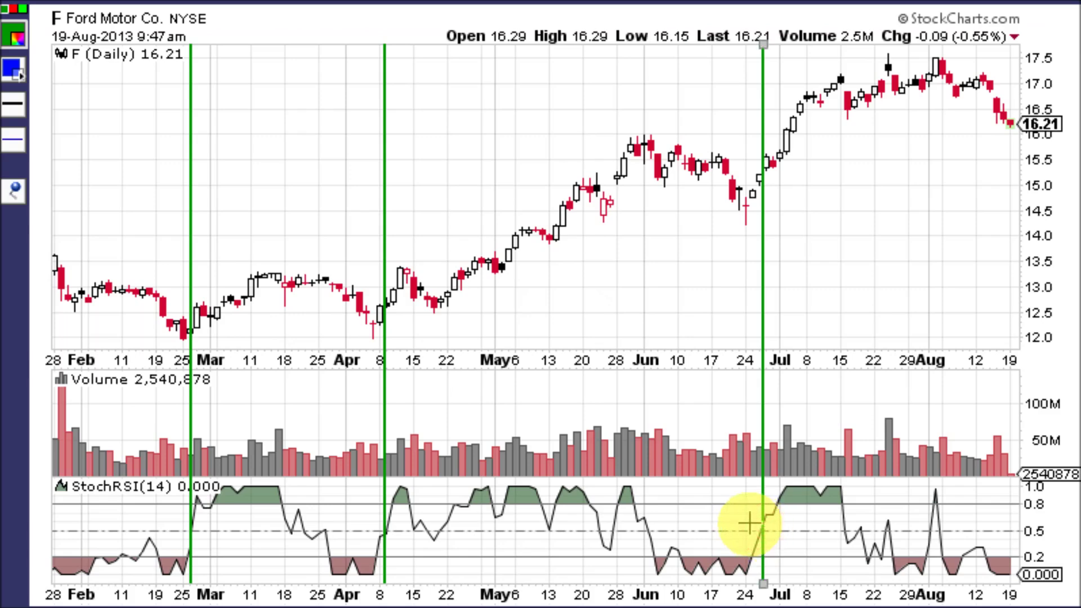
click(752, 526)
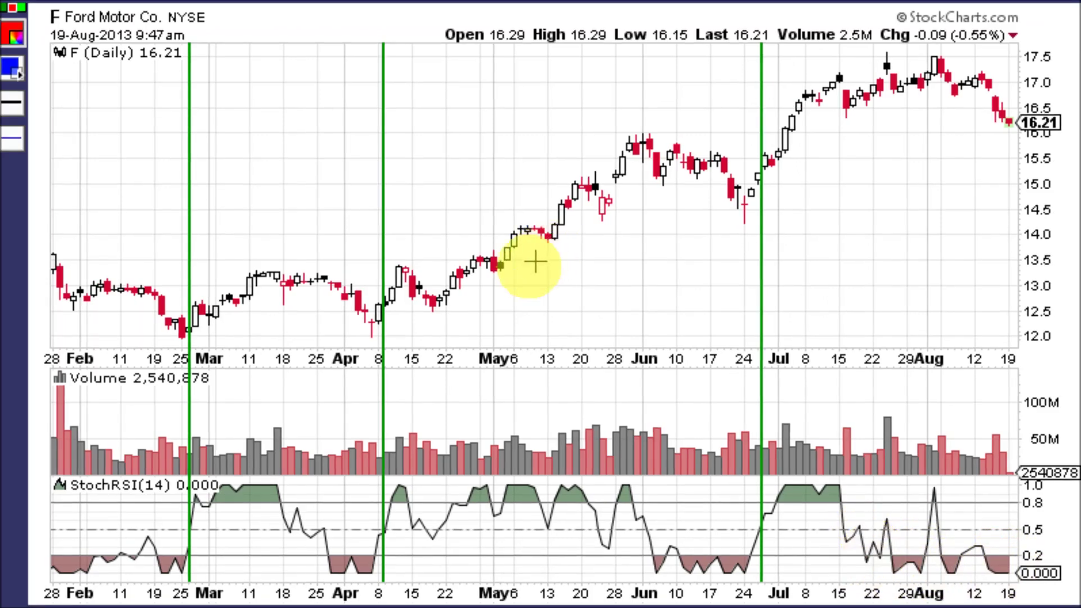
click(303, 530)
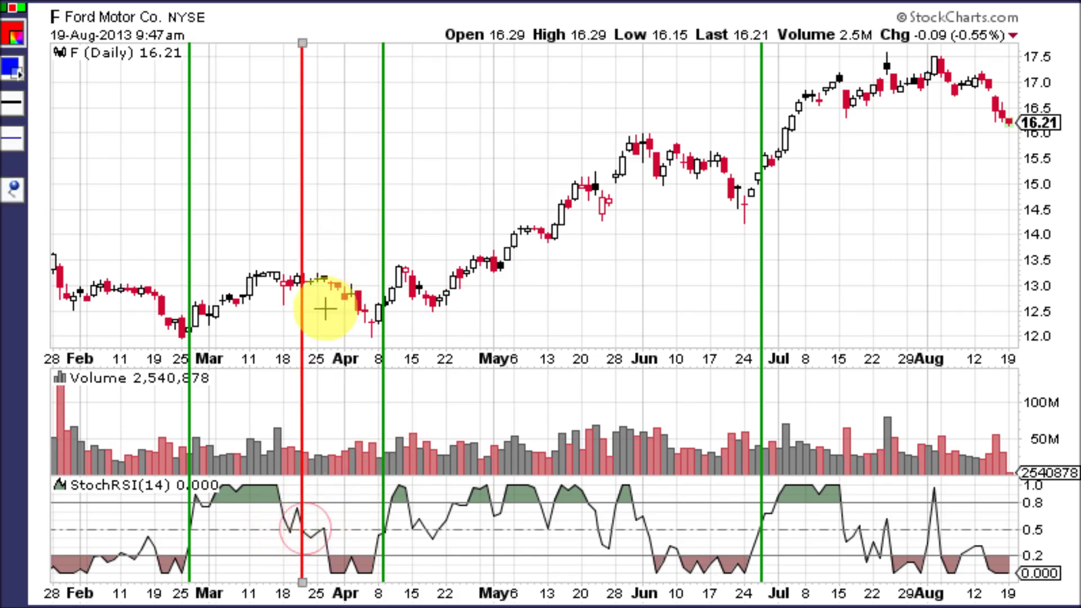
Add red vertical lines at Ford's late-May and early-June downward StochRSI crossings
click(354, 305)
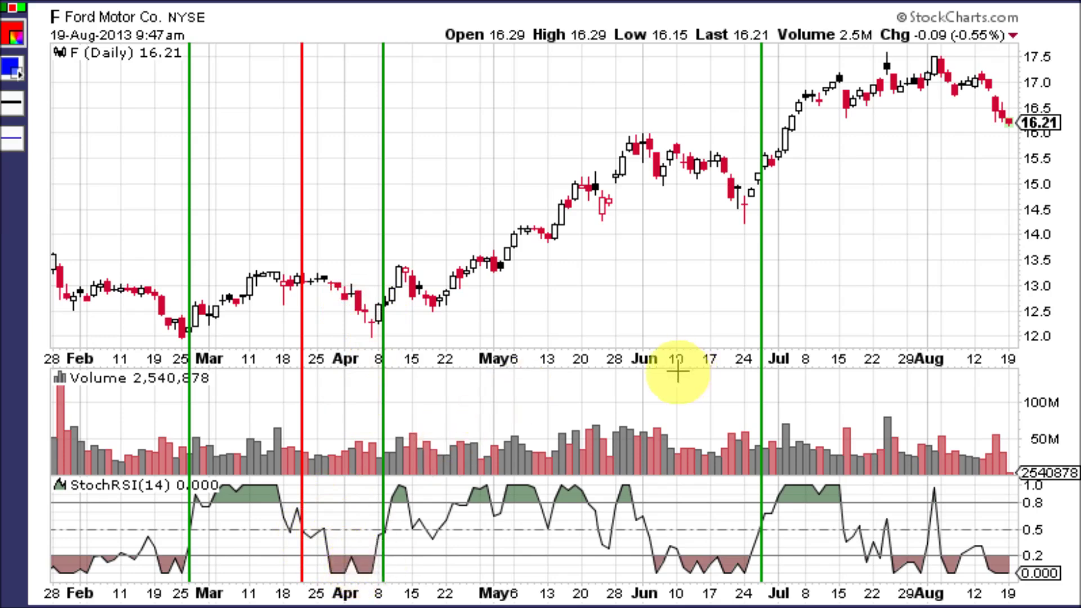
click(598, 531)
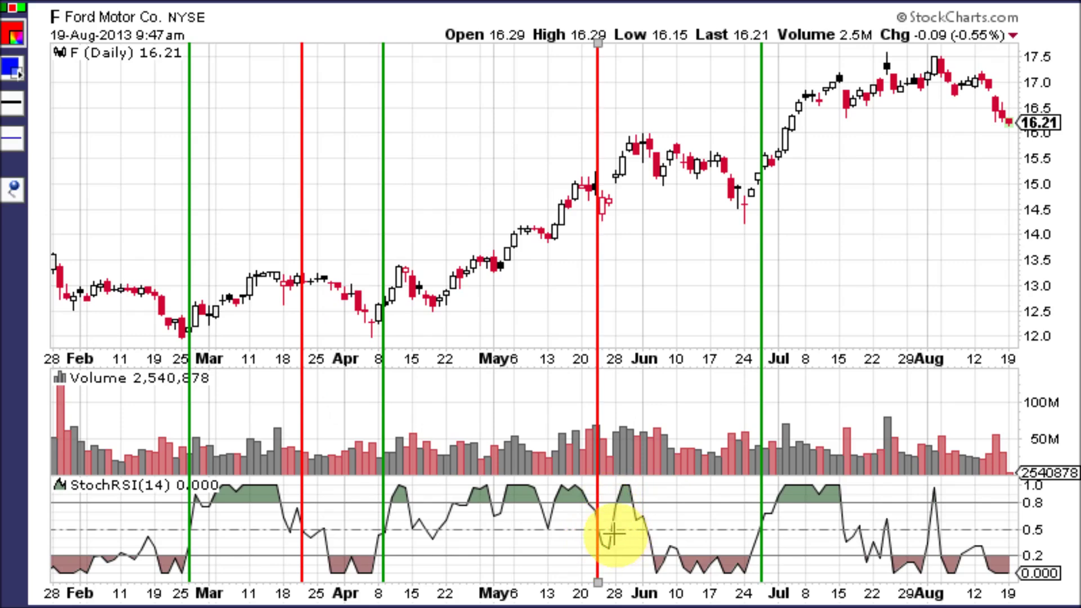
click(646, 528)
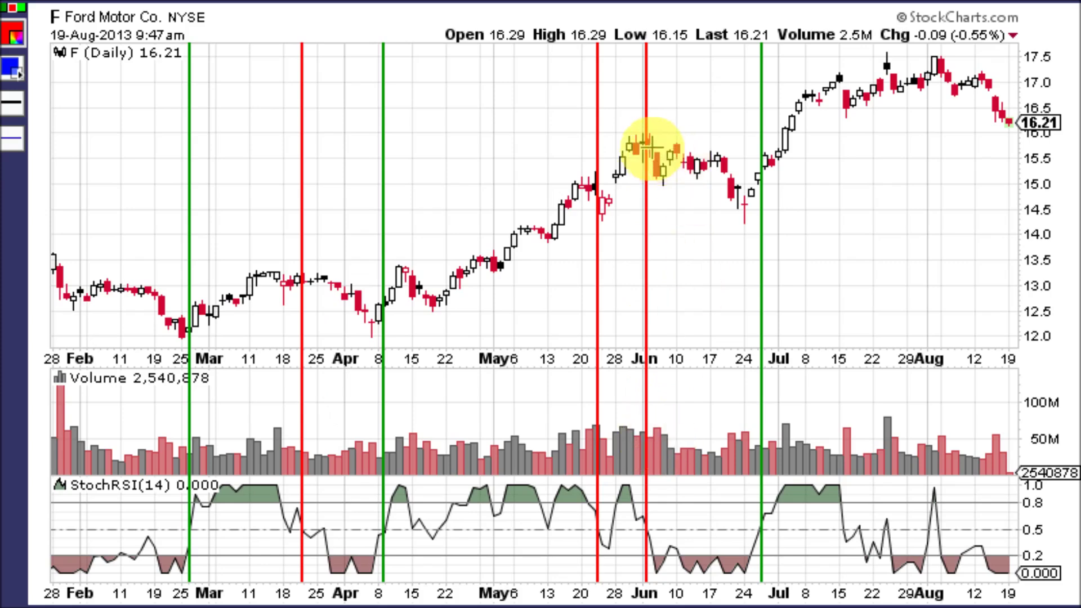
Mark Ford's mid-July downward StochRSI crossing with a red vertical line
click(731, 183)
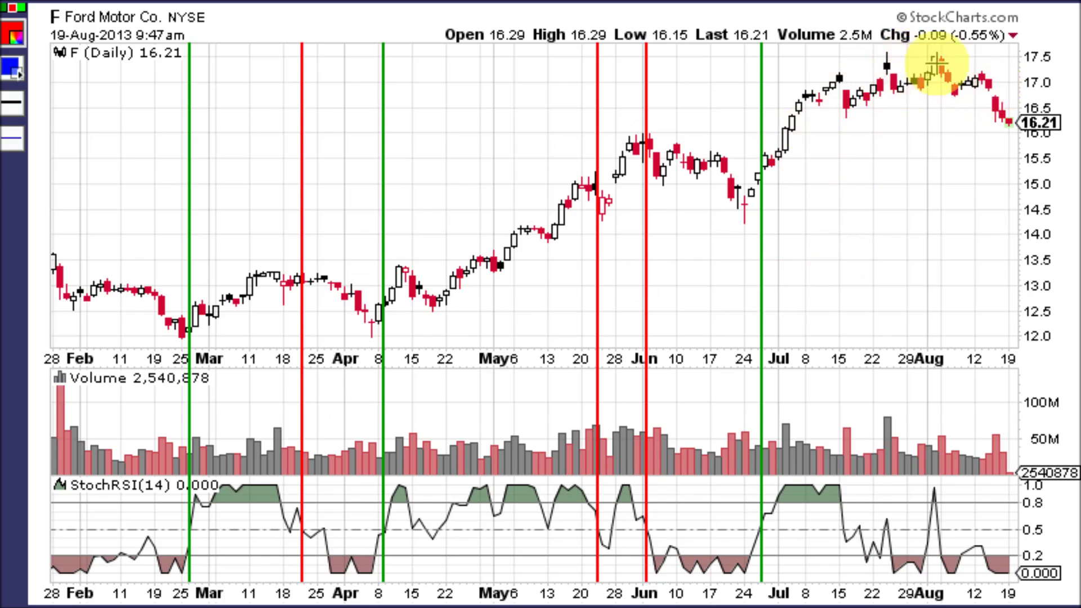
click(842, 529)
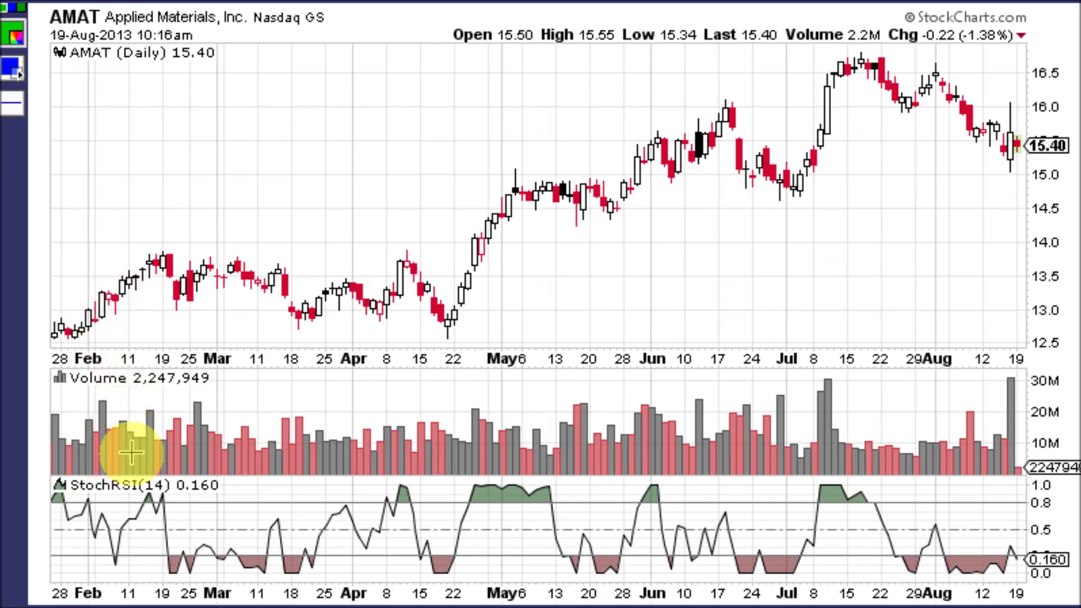
Place green vertical lines at AMAT's early-February, late-March, early-April and late-April upward crossings
click(121, 529)
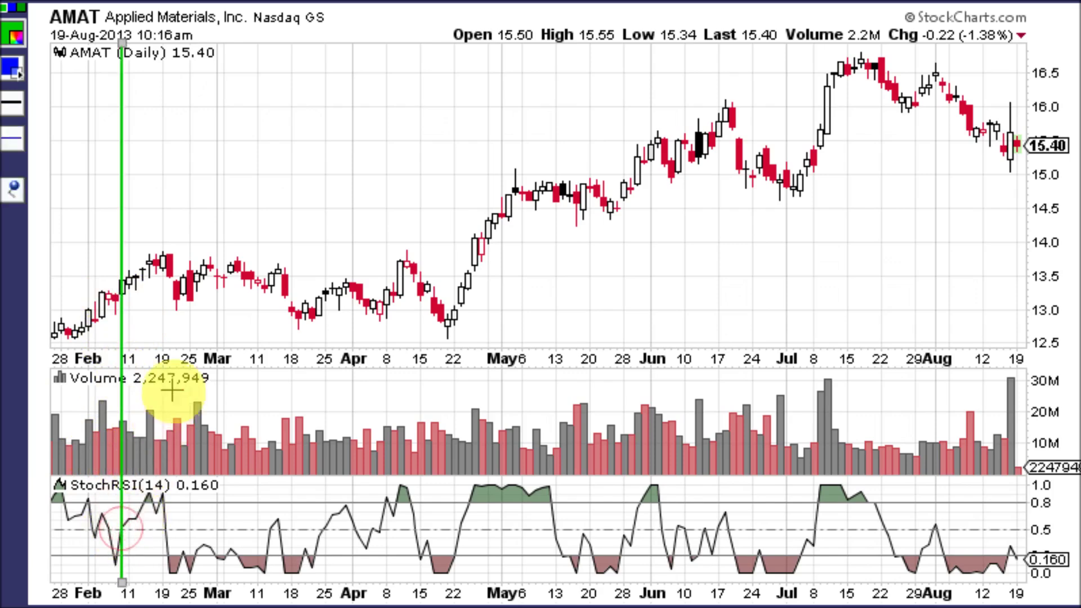
click(161, 279)
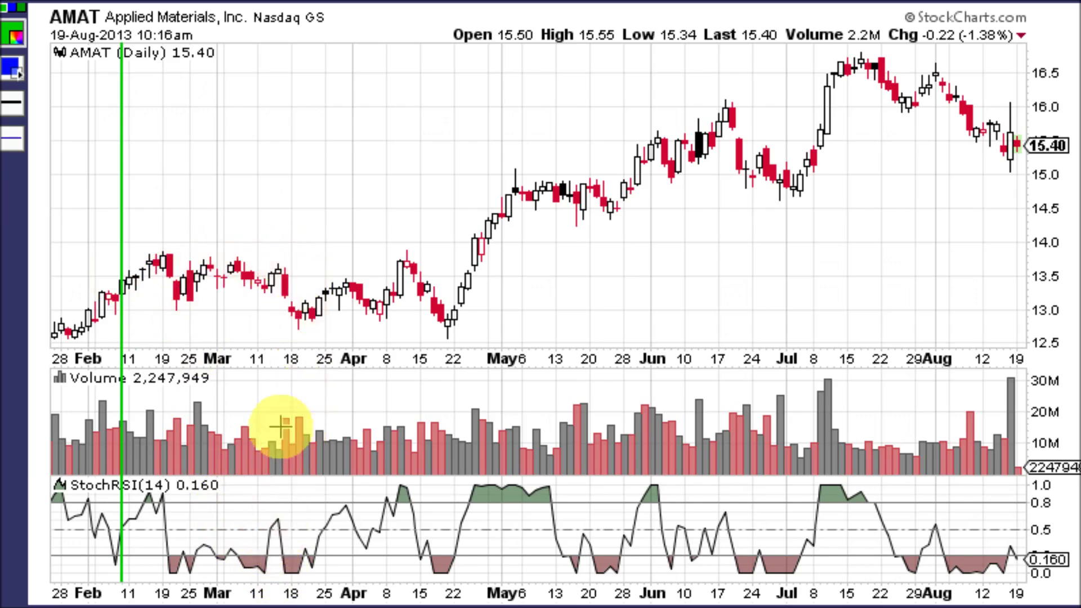
click(321, 531)
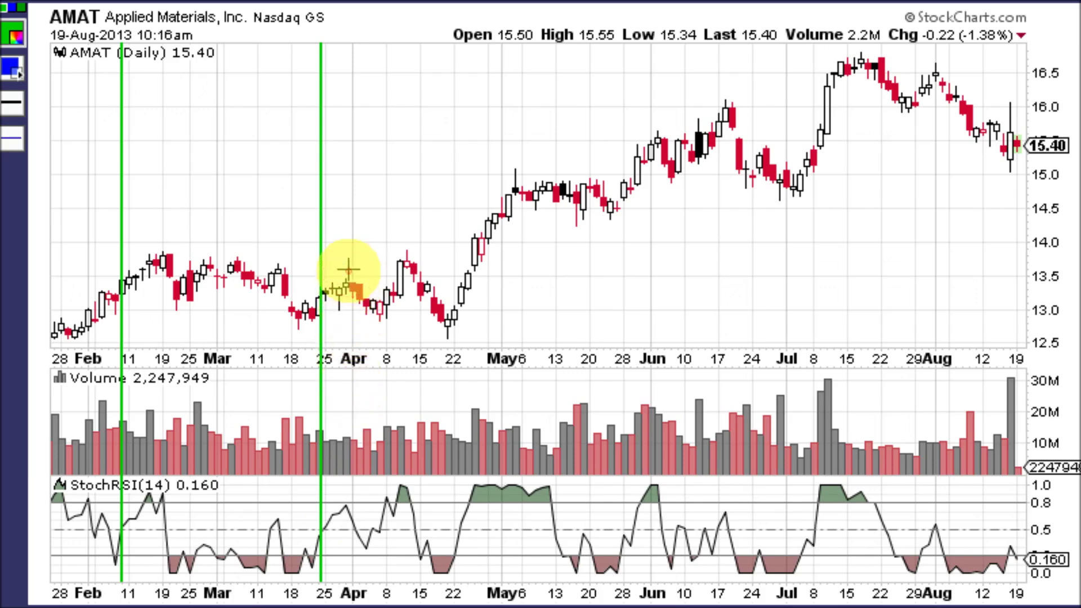
click(382, 529)
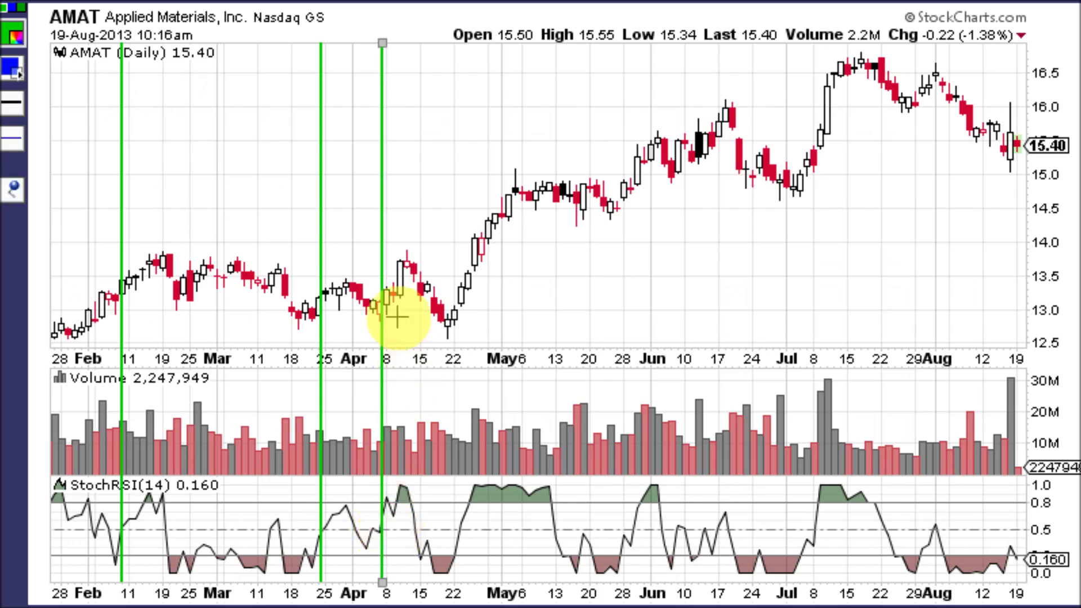
click(418, 272)
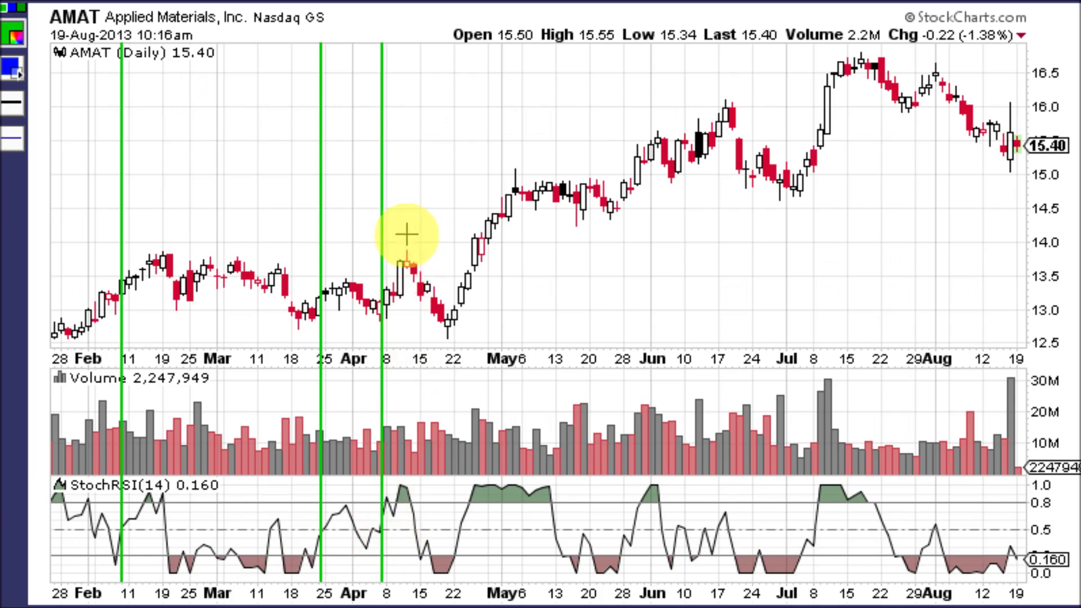
click(459, 529)
Add green vertical lines at AMAT's end-of-May and early-July StochRSI upturns
click(461, 526)
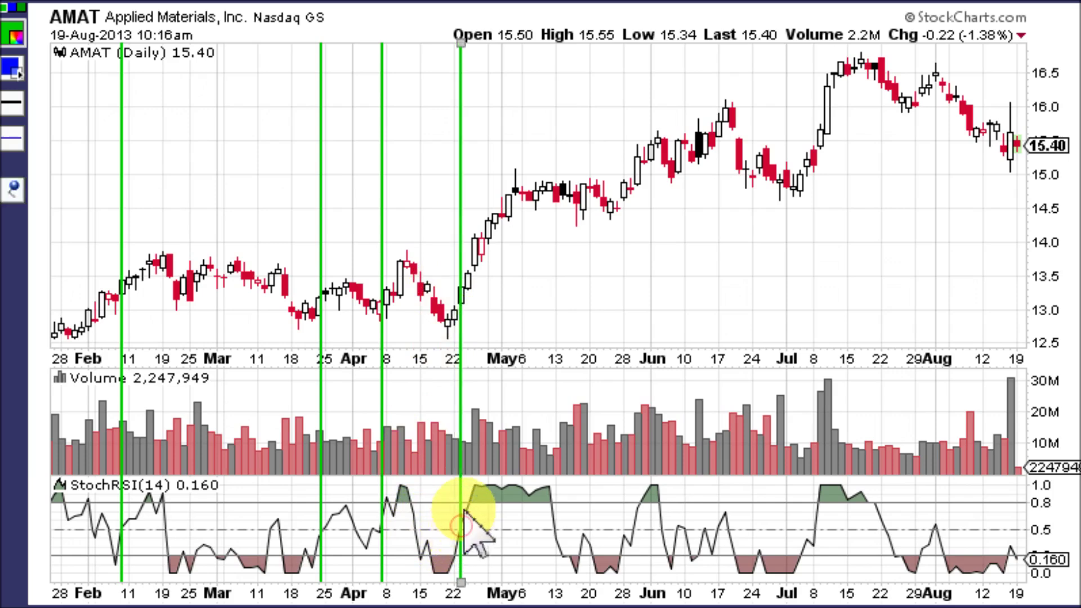
click(495, 280)
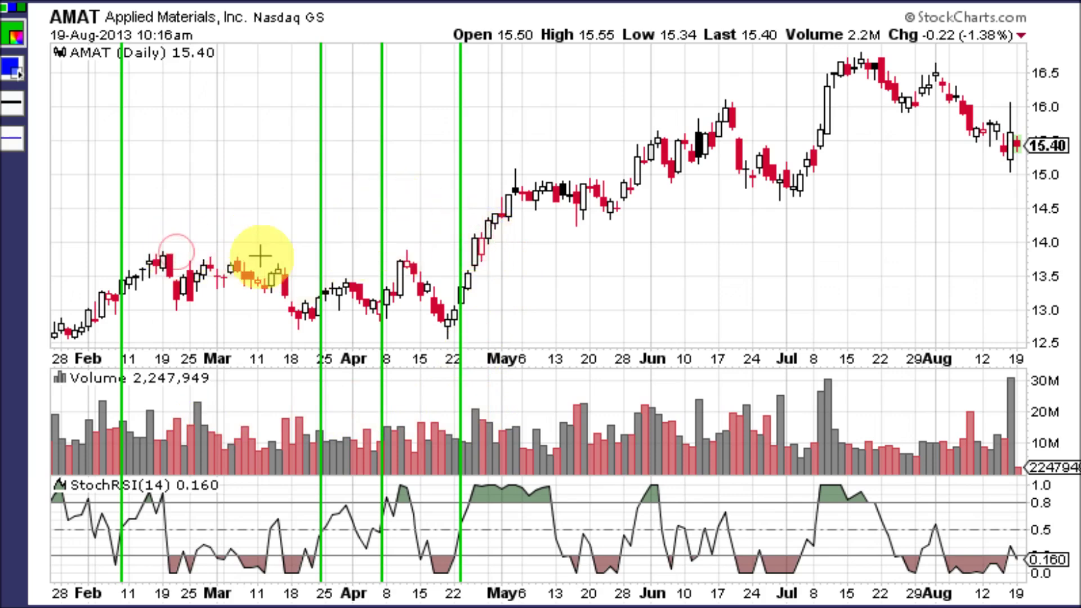
click(405, 244)
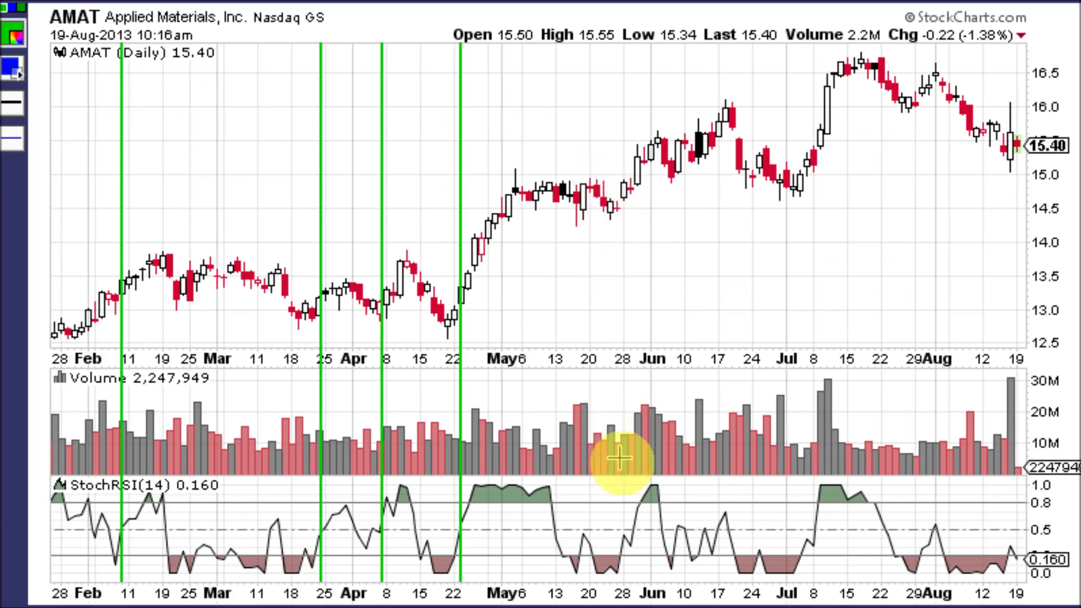
click(633, 527)
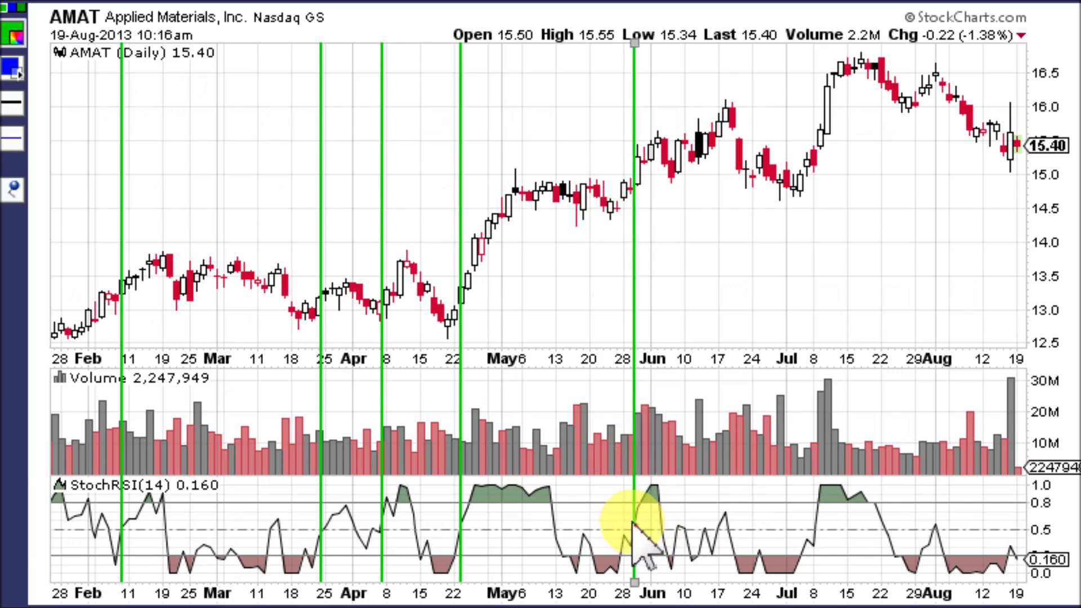
click(671, 127)
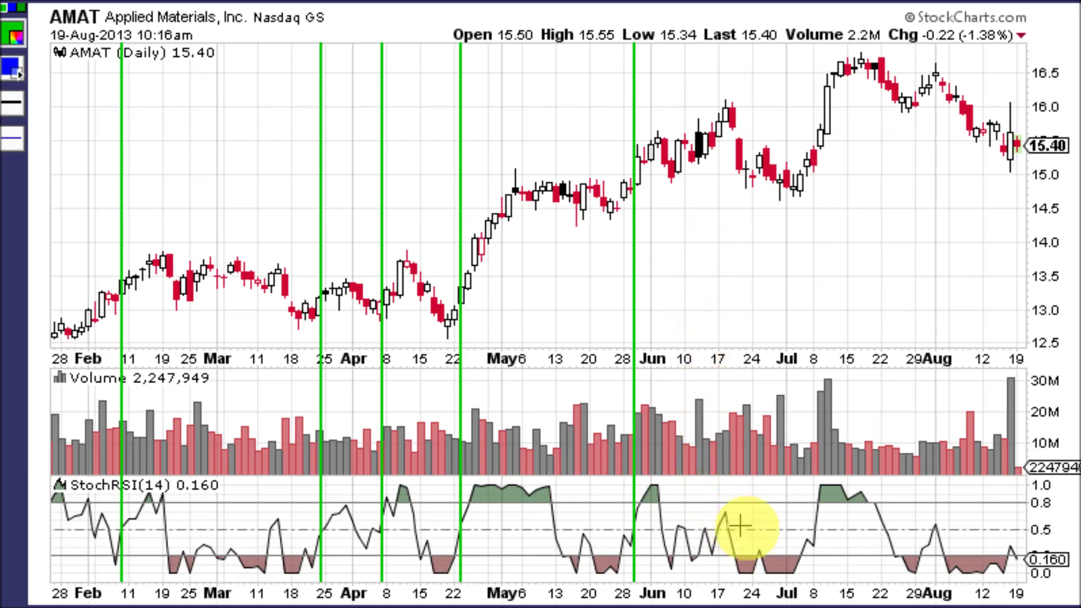
click(814, 528)
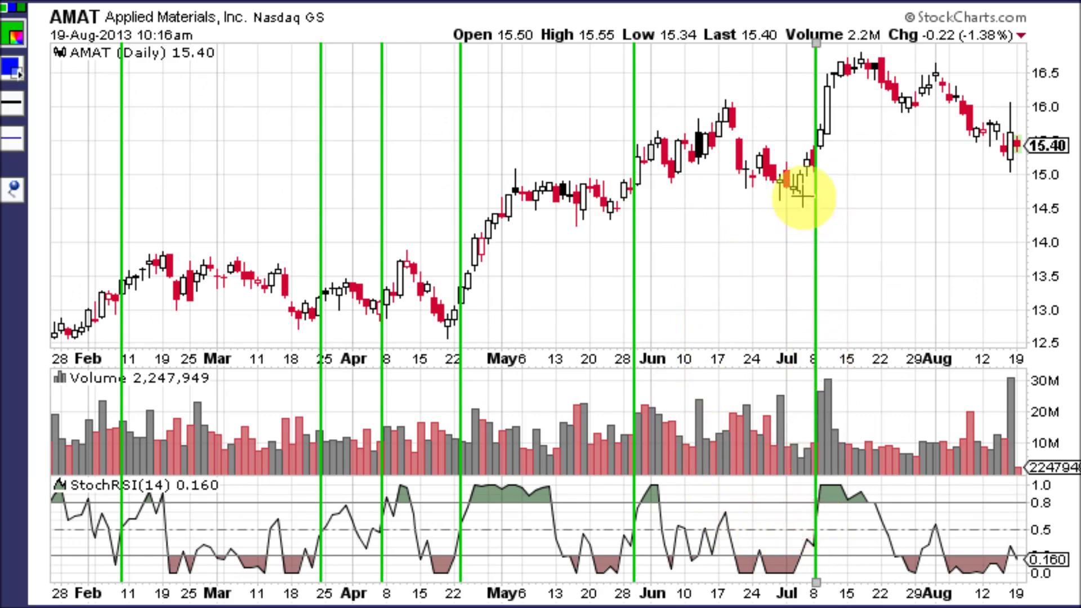
click(826, 89)
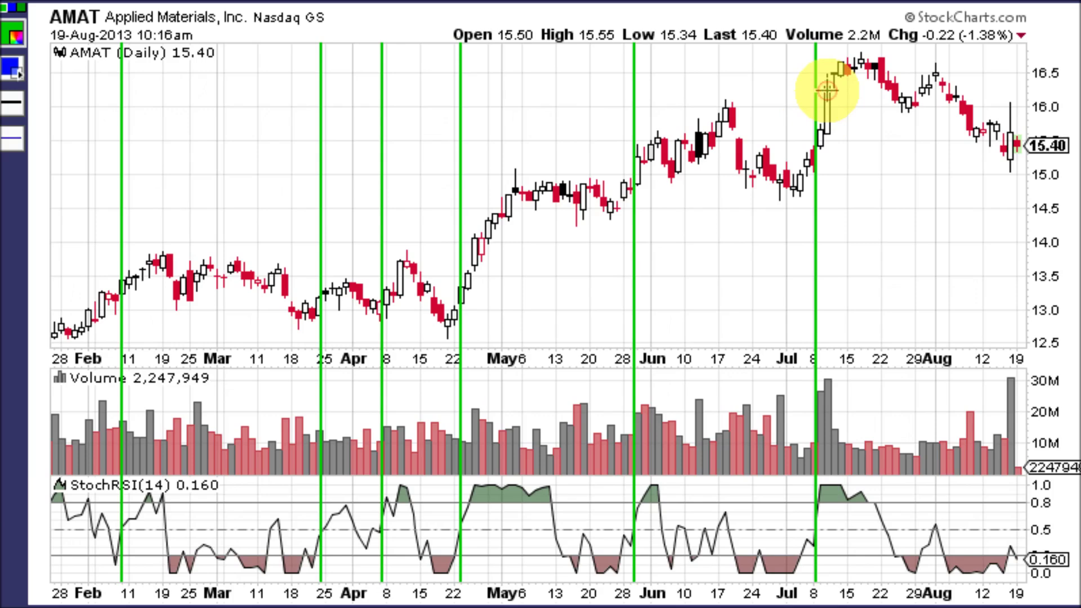
click(729, 110)
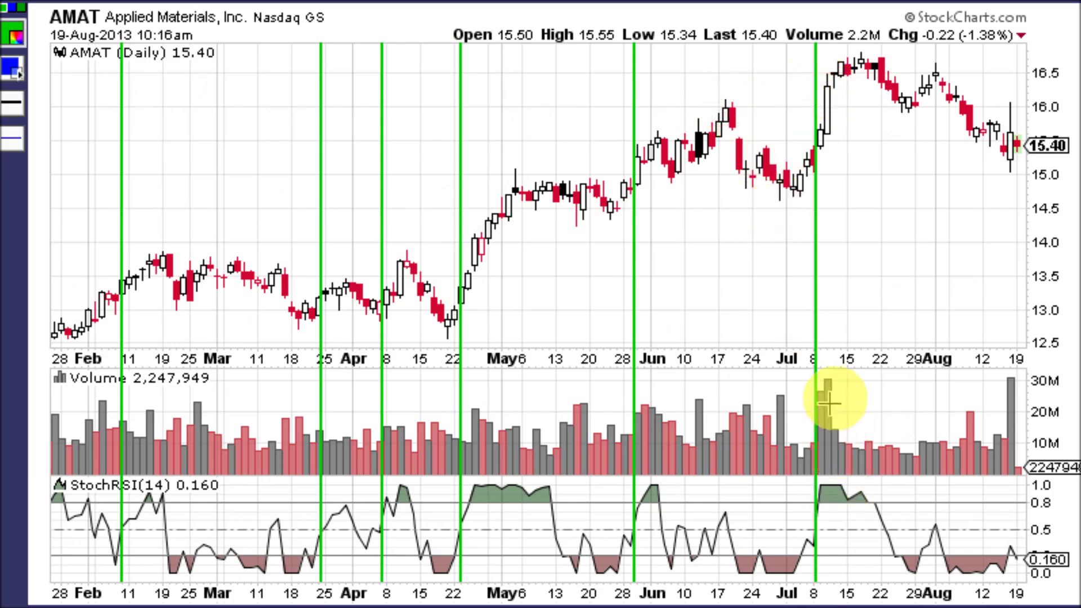